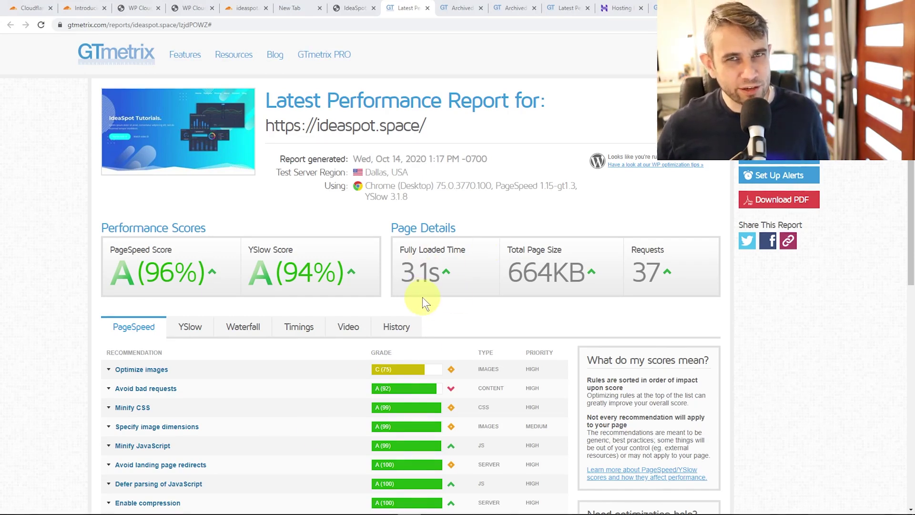
- Compare the GTmetrix Dallas 0.8s, London 1.5s and Hong Kong 1.4s load-time reports
left_click(458, 8)
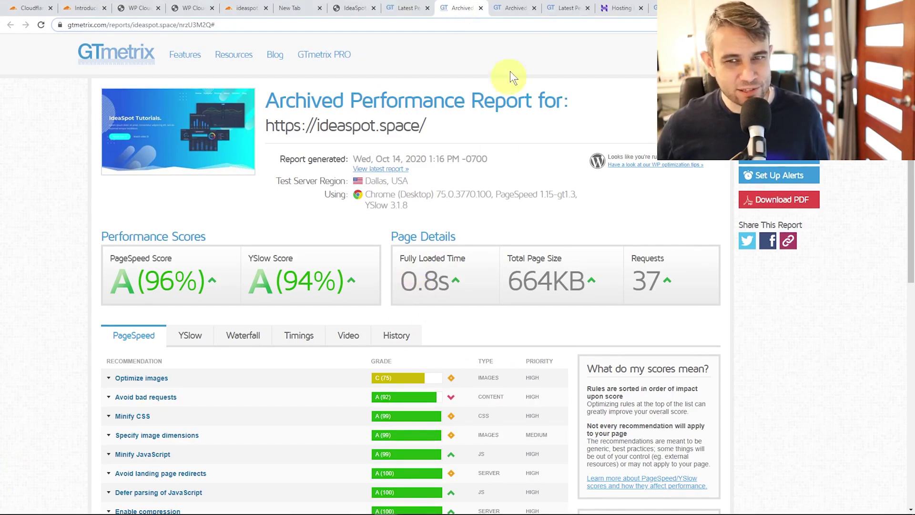
left_click(513, 8)
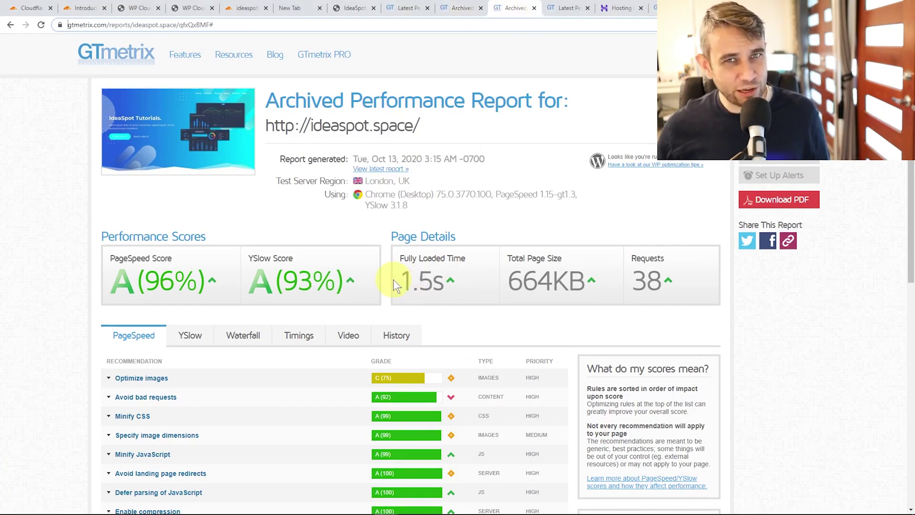
left_click(573, 8)
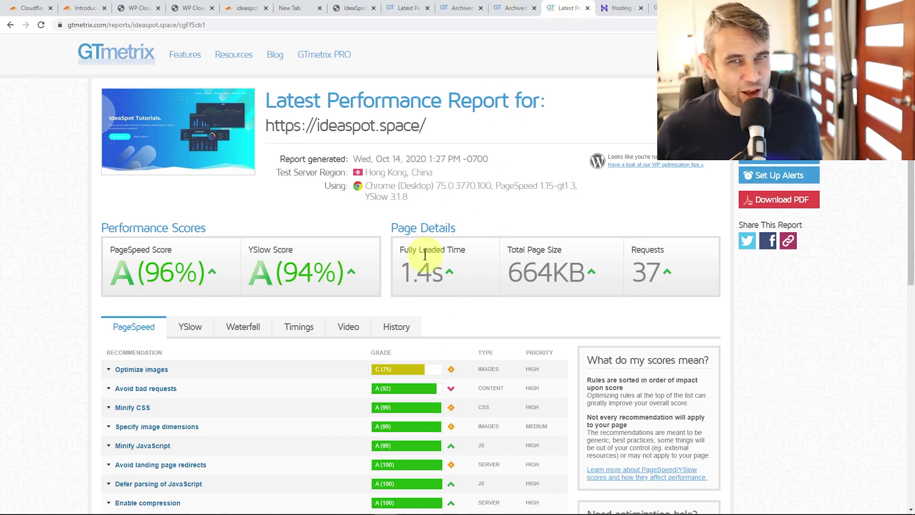
left_click(619, 8)
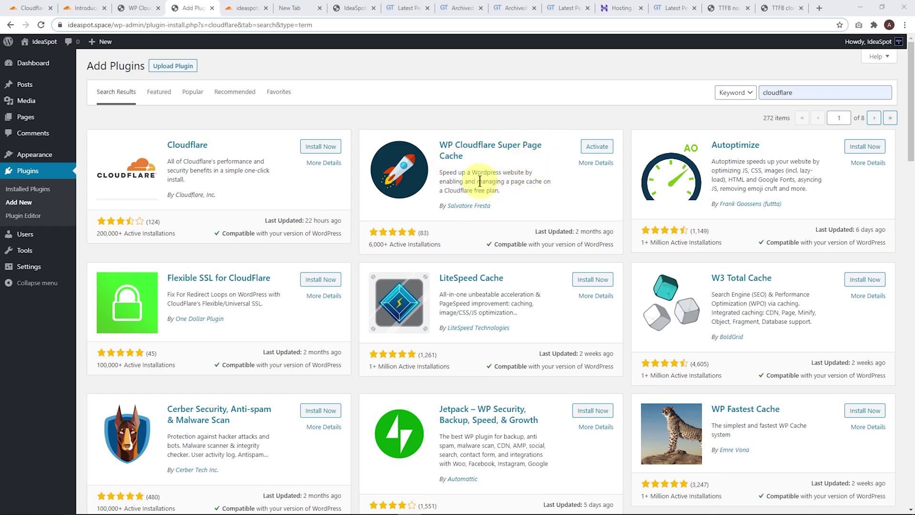
- Activate the newly installed WP Cloudflare Super Page Cache plugin
left_click(597, 147)
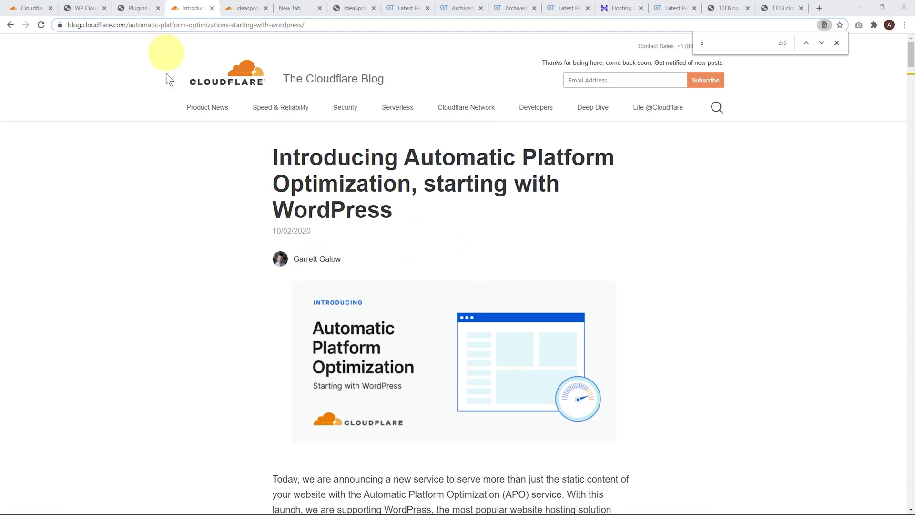
- Return to the WordPress Installed Plugins list showing WP Cloudflare Super Page Cache active
left_click(140, 8)
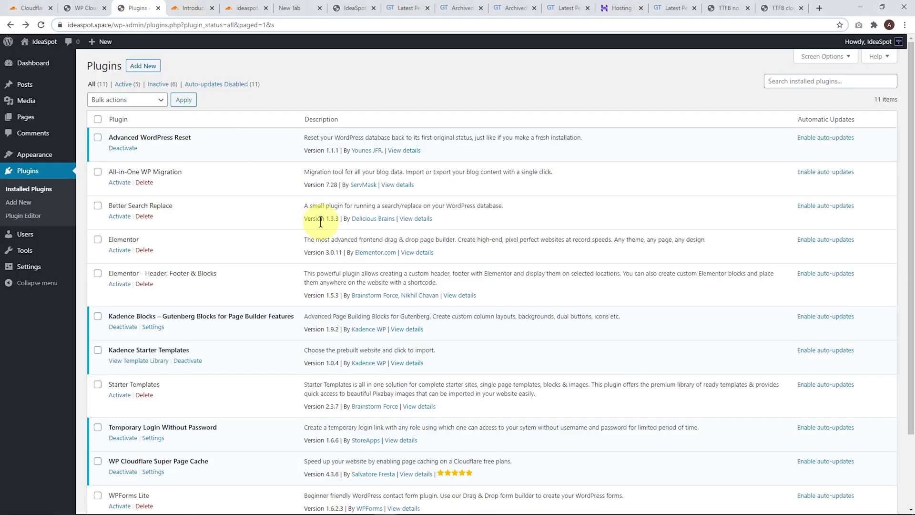
- Open the WP Cloudflare Super Page Cache settings, then switch to the Cloudflare dashboard
mouse_move(34, 268)
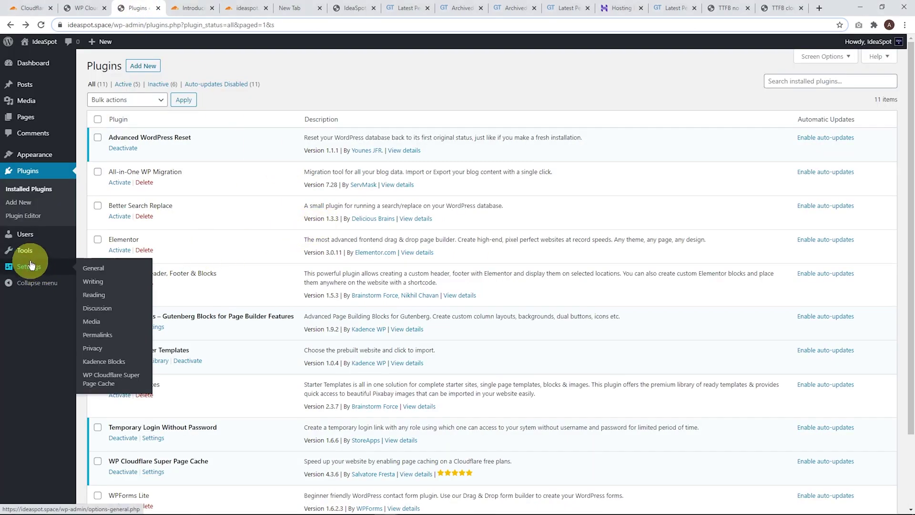
left_click(109, 381)
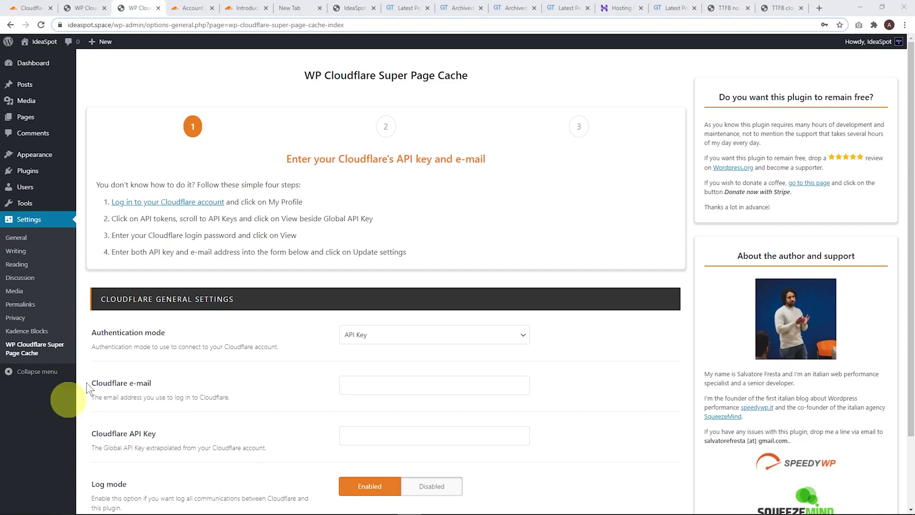
left_click(187, 6)
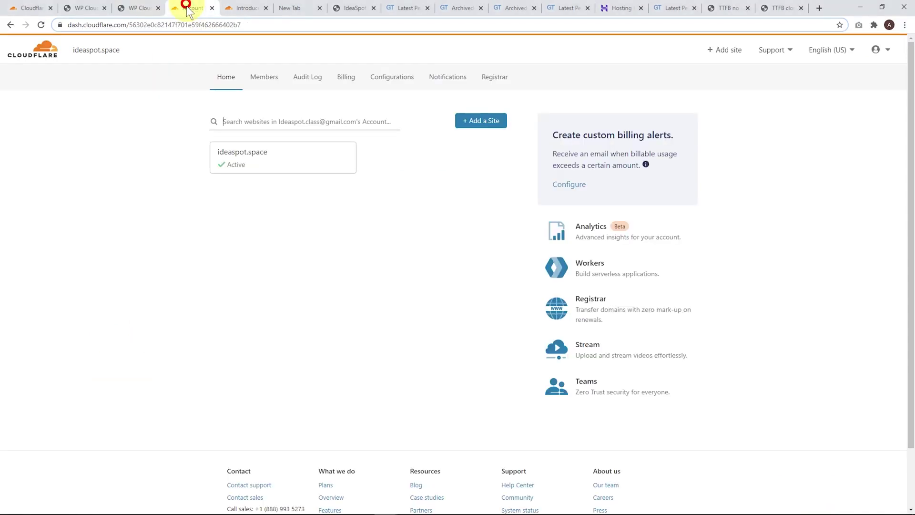
- Reveal the Global API Key under the Cloudflare profile's API Tokens, then return to WordPress
left_click(276, 162)
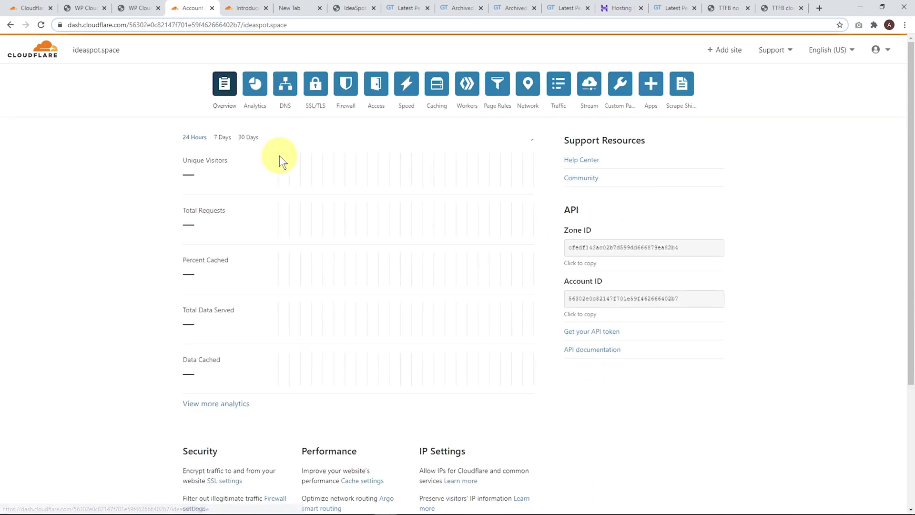
scroll(387, 316, "down", 4)
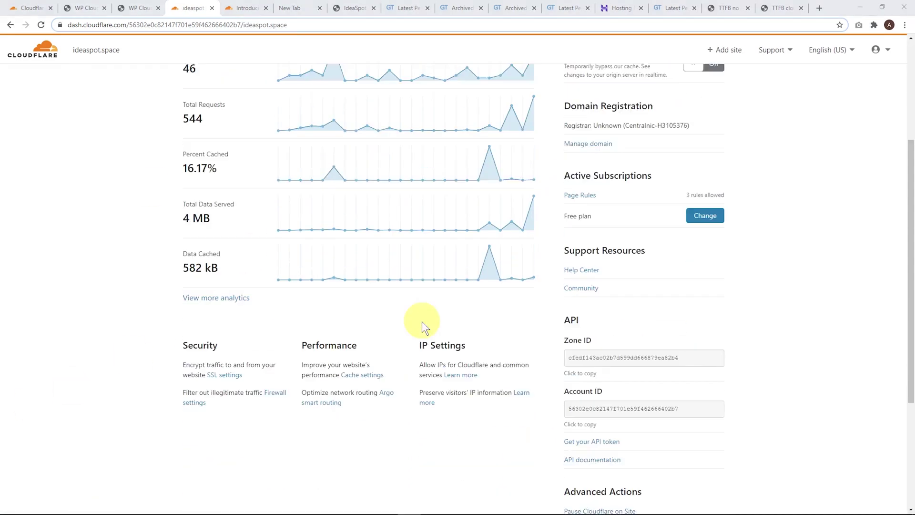
scroll(545, 317, "down", 2)
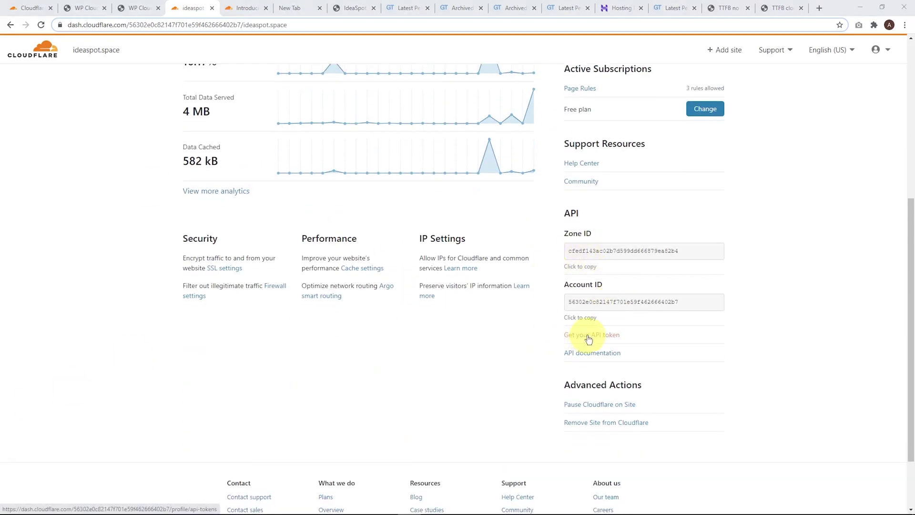
left_click(585, 336)
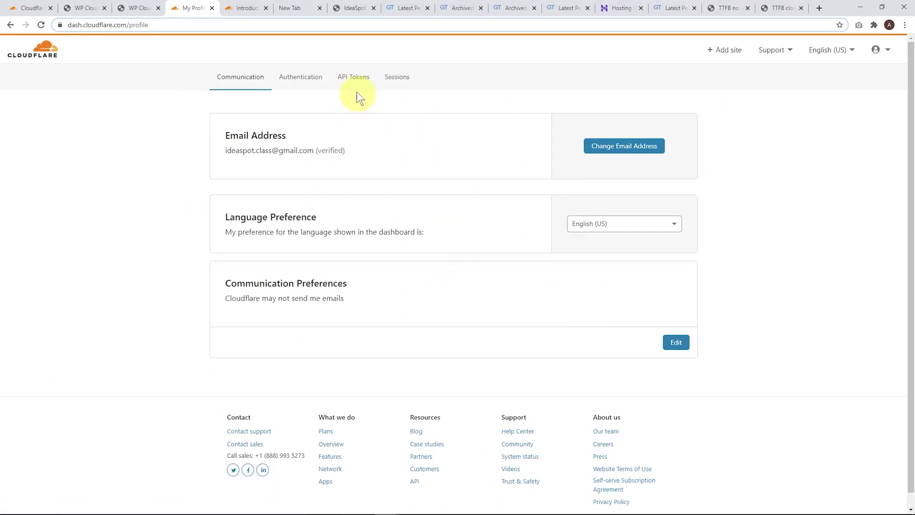
left_click(353, 77)
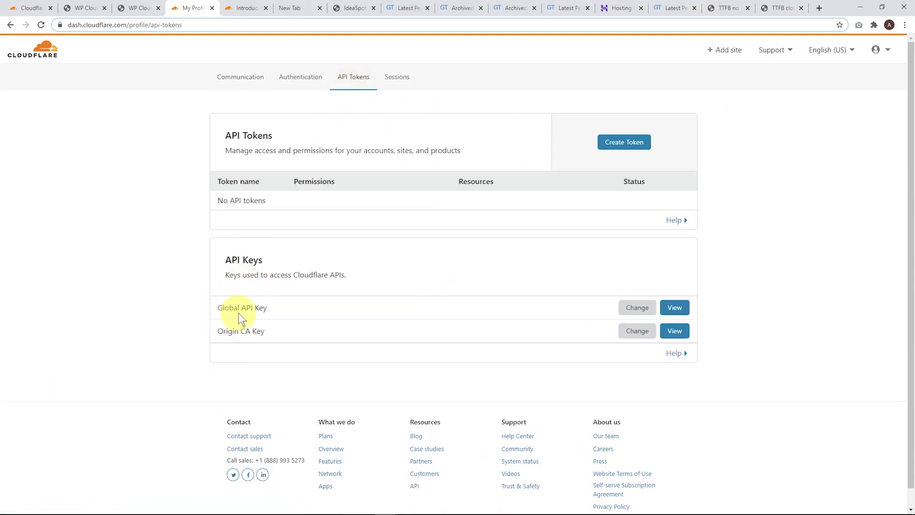
left_click(674, 308)
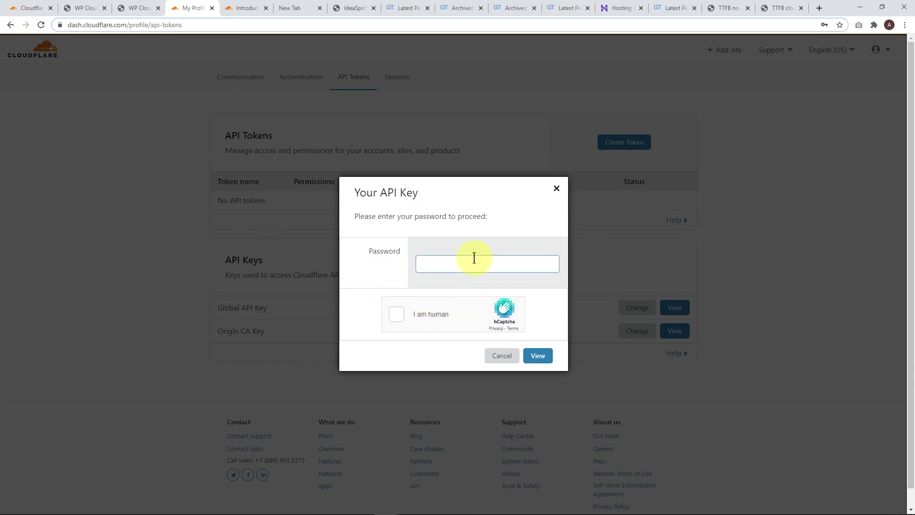
left_click(139, 8)
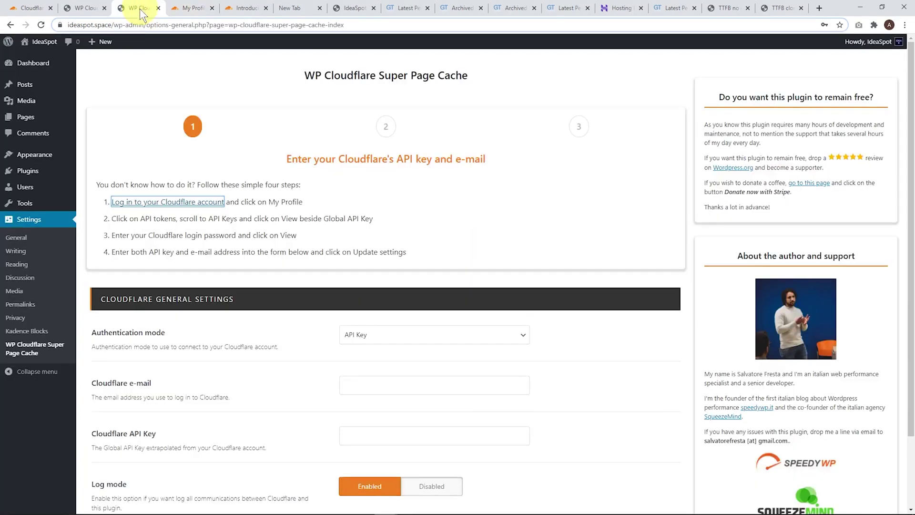
- Enter the Cloudflare Global API Key and account e-mail in the plugin and save them
left_click(393, 438)
key("ctrl+v")
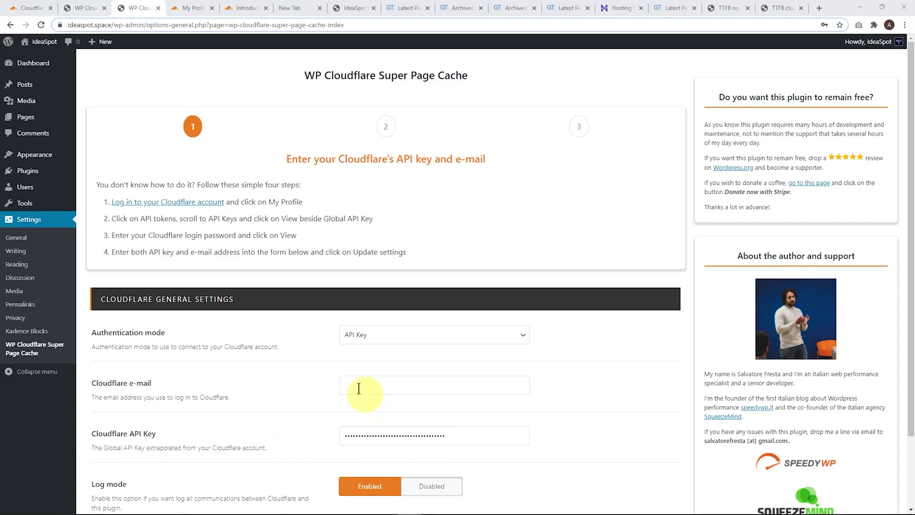
left_click(376, 391)
key("ctrl+v")
scroll(266, 403, "down", 2)
left_click(115, 457)
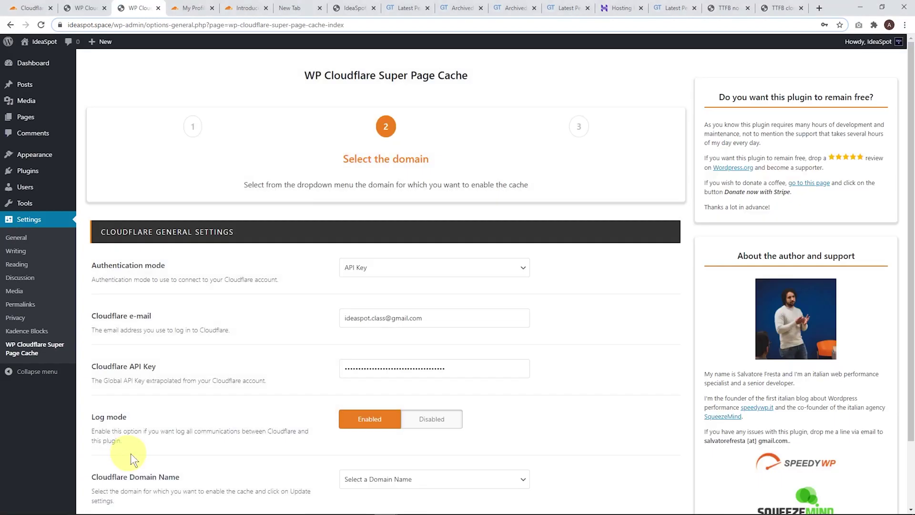
- Select ideaspot.space as the Cloudflare domain, save, and enable page caching
scroll(343, 262, "down", 2)
left_click(415, 410)
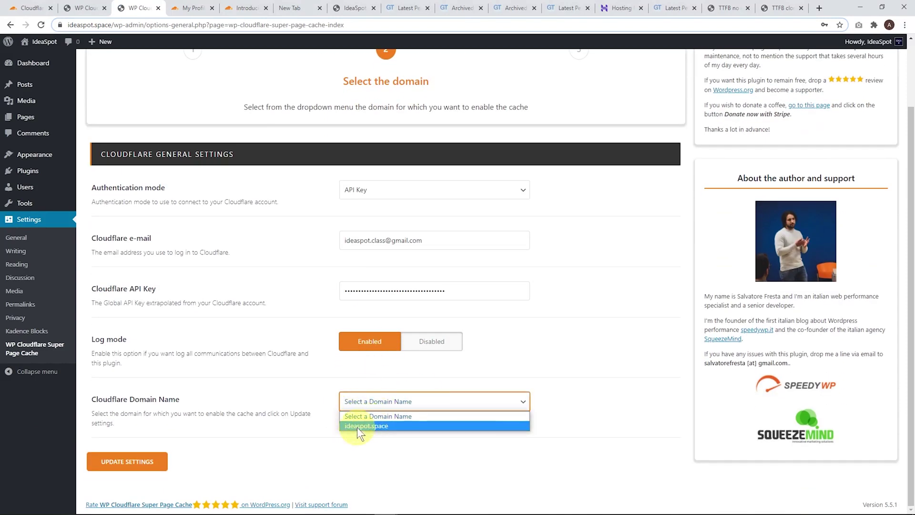
left_click(362, 426)
left_click(123, 462)
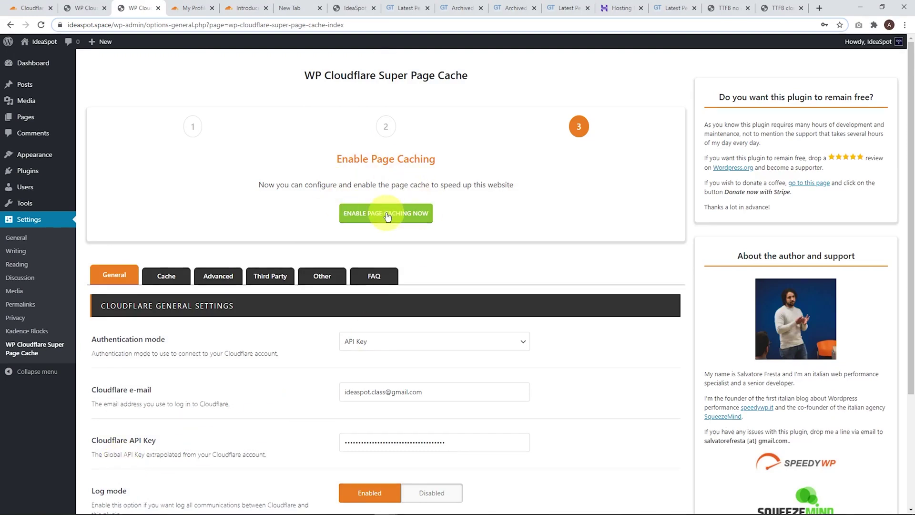
left_click(382, 218)
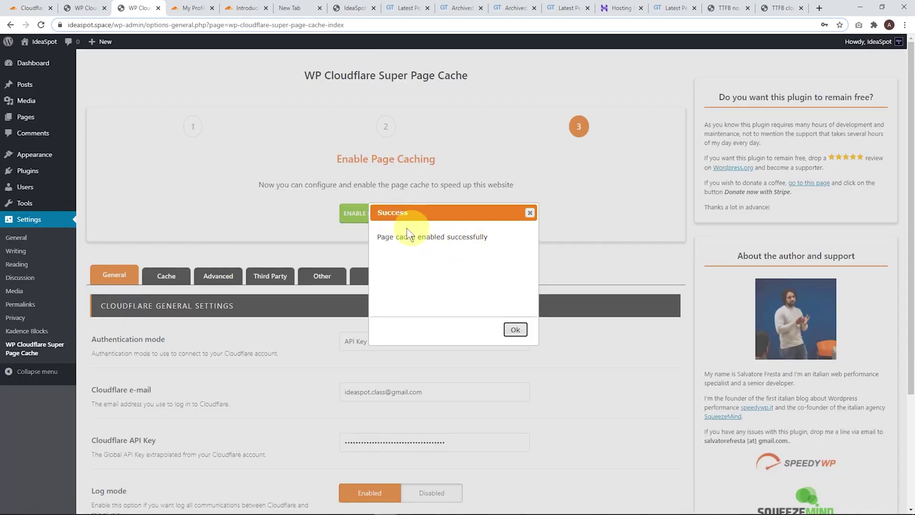
- Confirm page caching is enabled and run Test Cache, which reports caching working properly
left_click(515, 328)
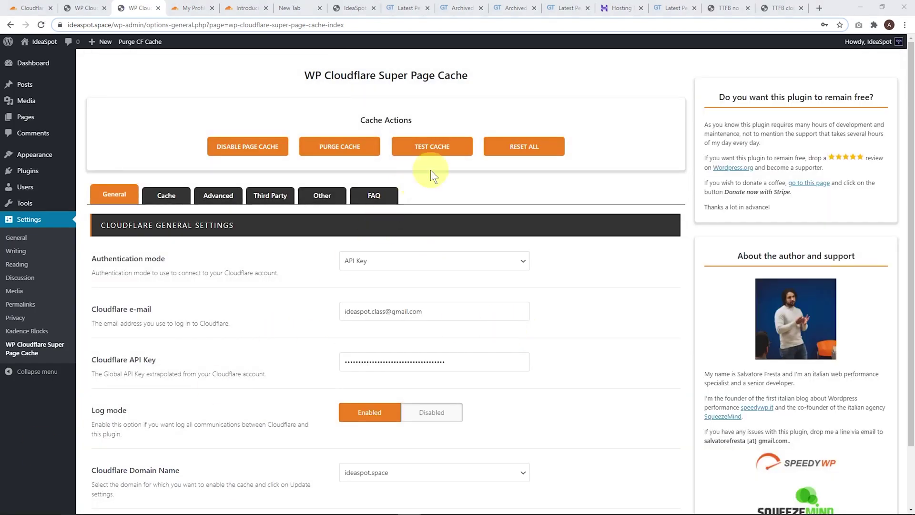
left_click(431, 149)
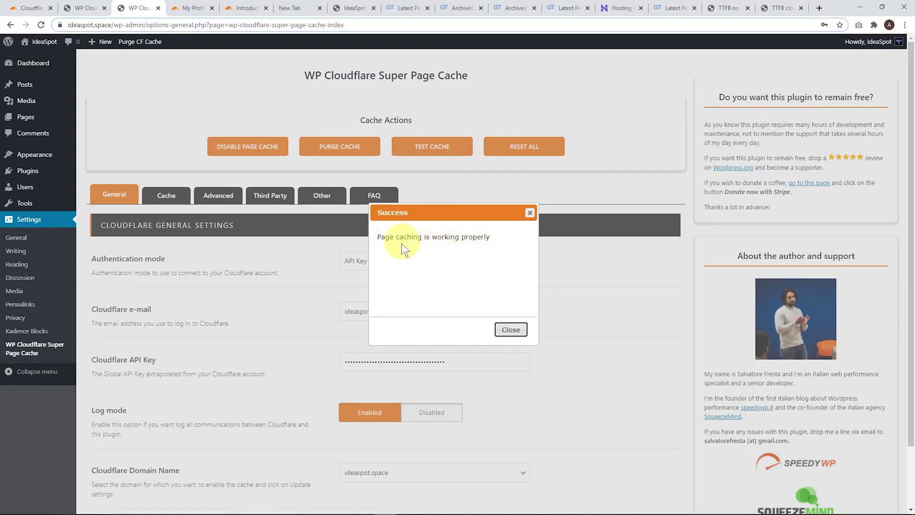
left_click(510, 329)
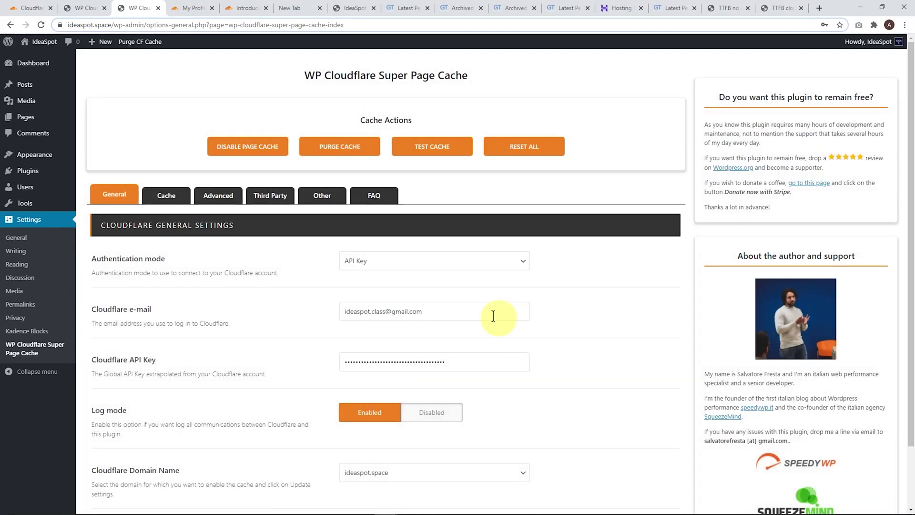
left_click(219, 197)
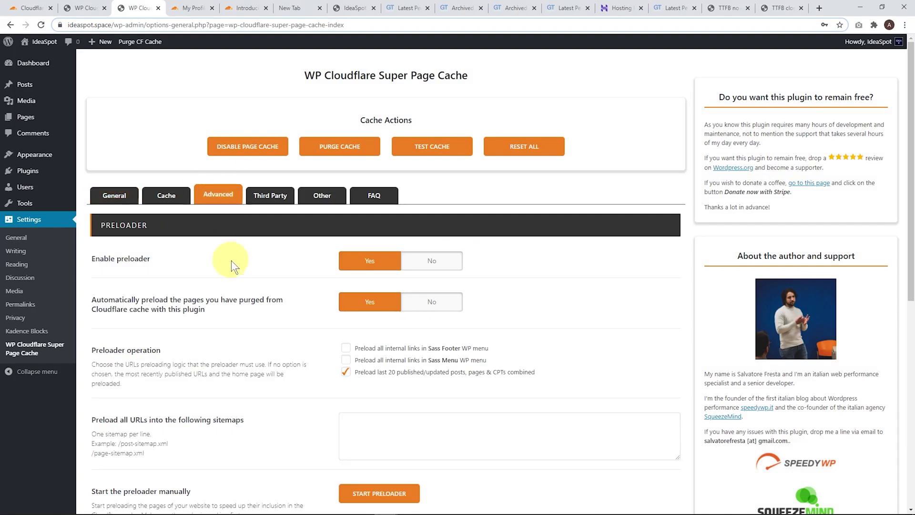
- Start the cache preloader in the Advanced settings and dismiss the success message
scroll(261, 291, "down", 3)
left_click(371, 359)
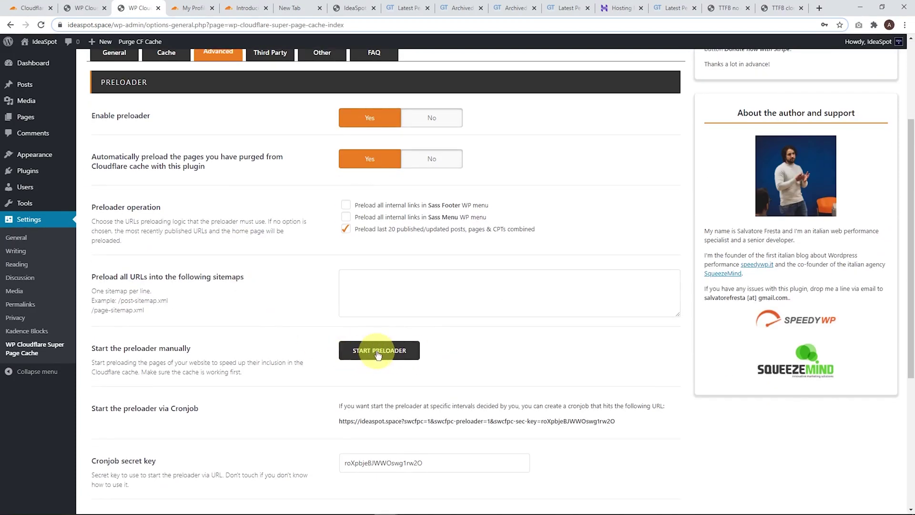
left_click(377, 350)
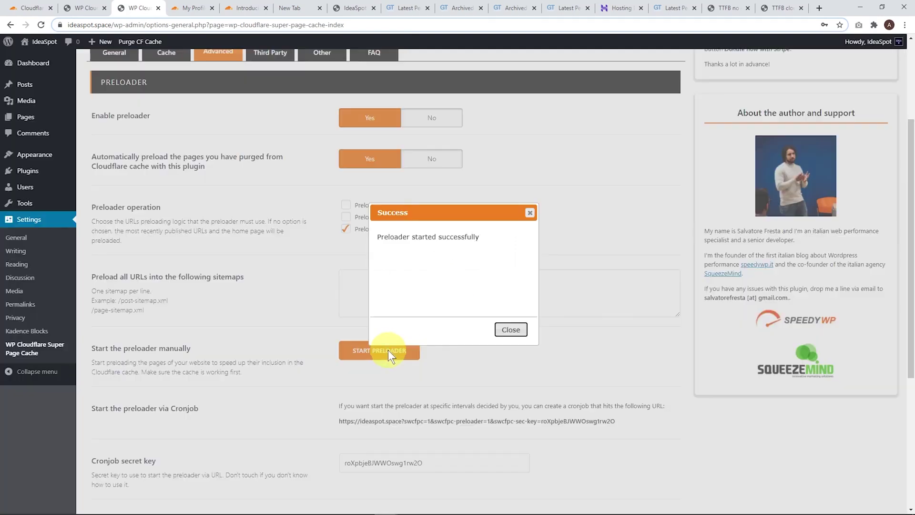
left_click(510, 328)
scroll(512, 326, "up", 3)
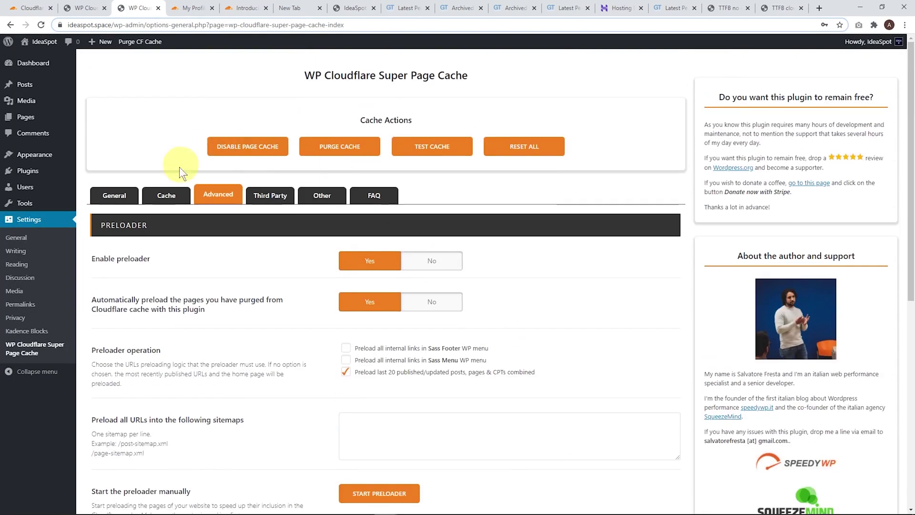
left_click(115, 194)
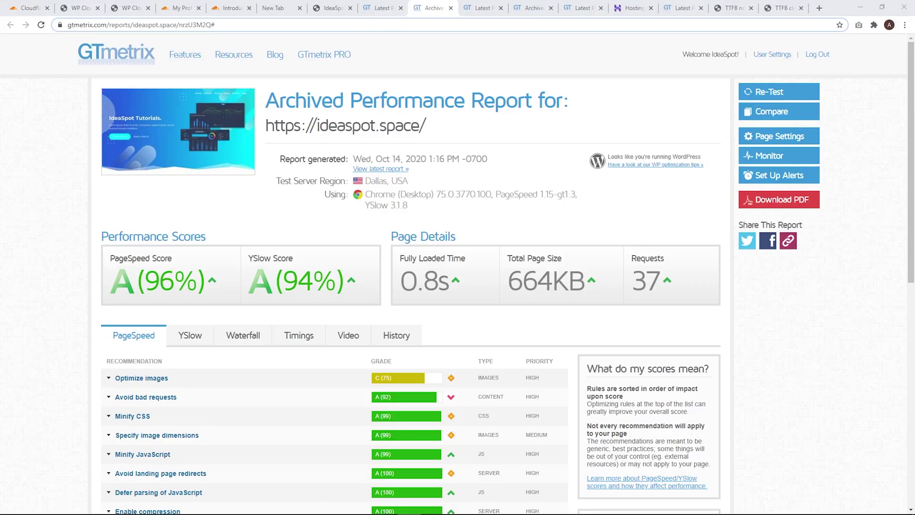
- Re-run the GTmetrix test in a new tab, which reports 0.7s load and 96% PageSpeed
left_click(757, 88)
right_click(763, 97)
left_click(762, 98)
left_click(450, 6)
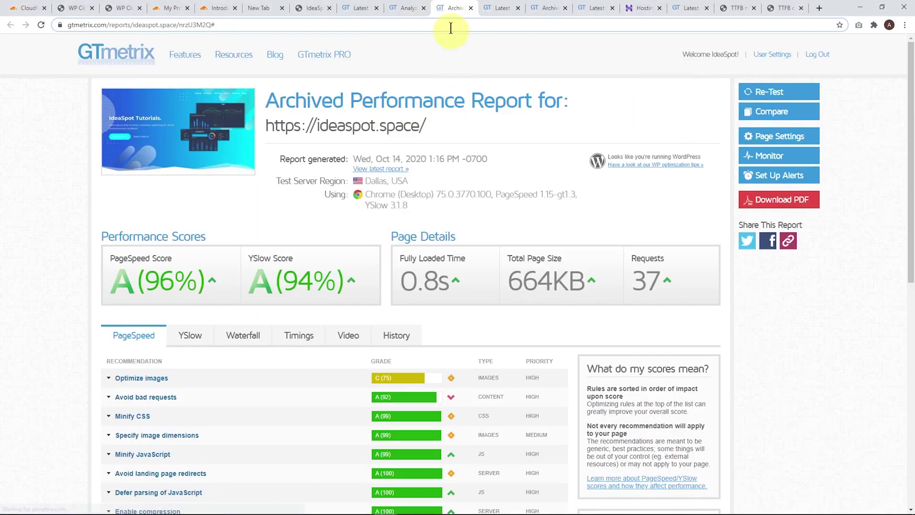
left_click(400, 7)
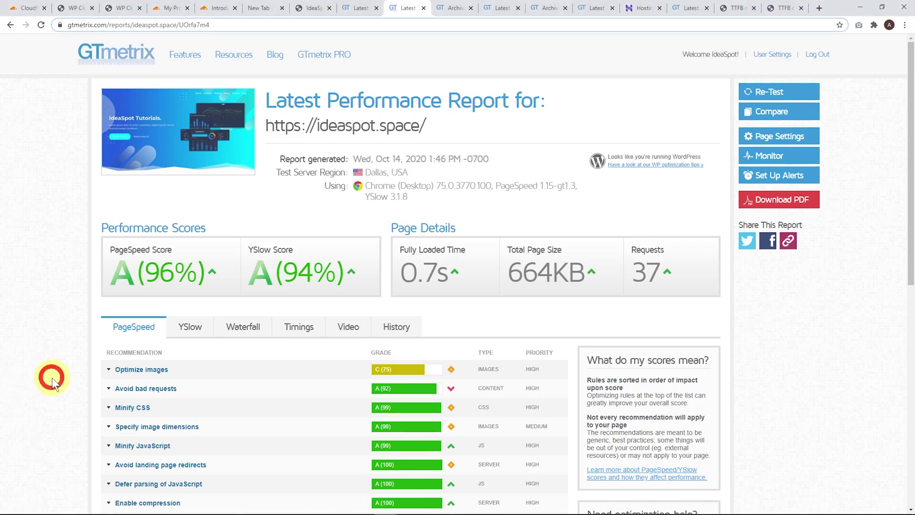
key("ctrl+shift+n")
type("https://ideaspot.space/")
key("Return")
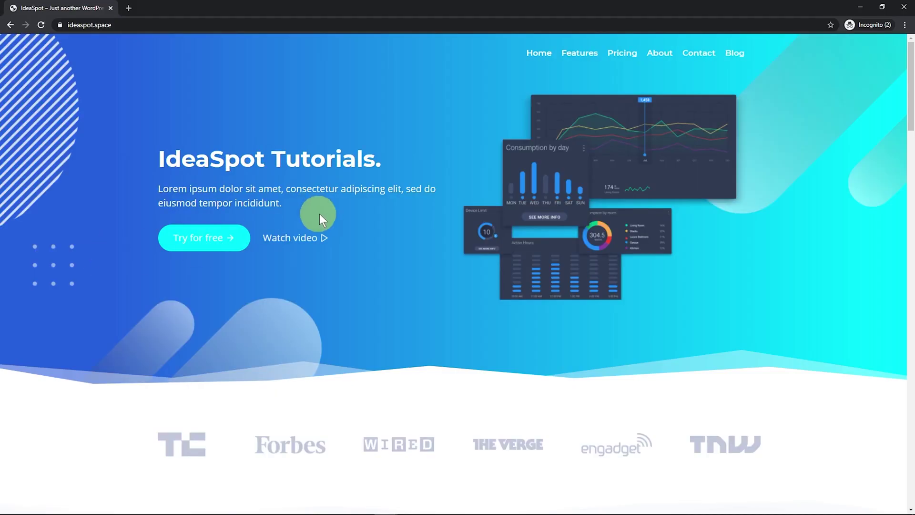
- Open DevTools on the homepage, switch to Network, and reload to record the requests
right_click(321, 215)
left_click(345, 320)
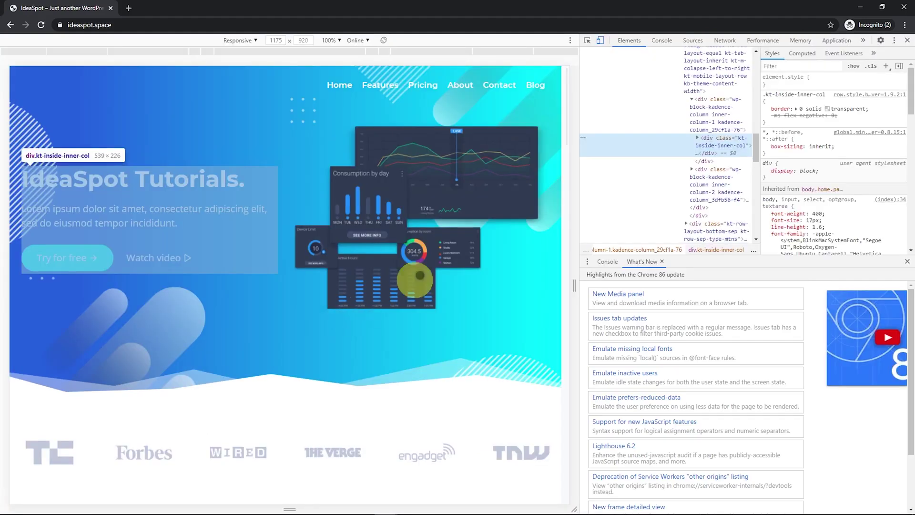
left_click(725, 41)
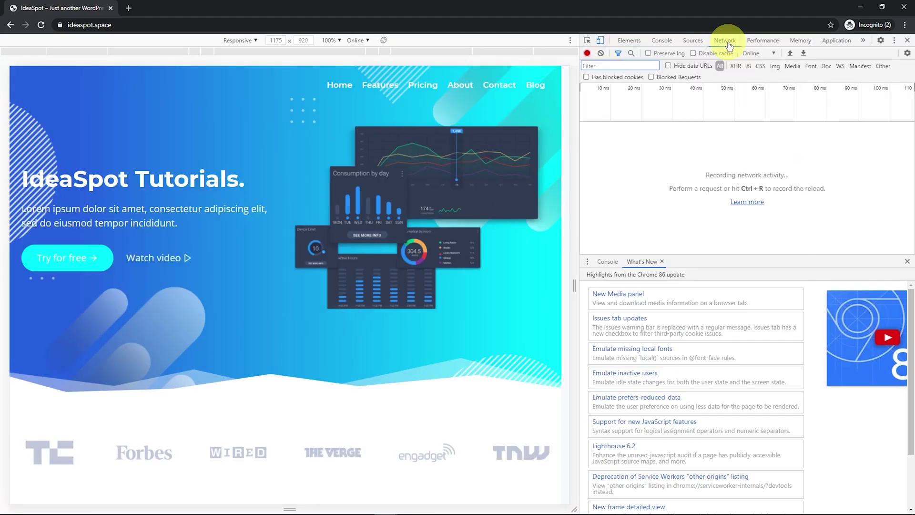
left_click(649, 170)
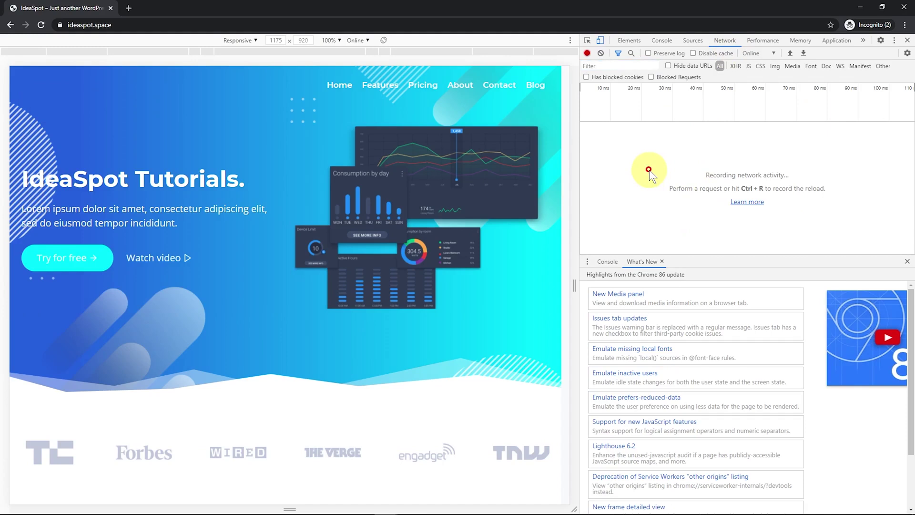
key("ctrl+r")
- Inspect the ideaspot.space request's response headers showing cf-cache-status HIT and x-wp-cf-super-cache: cache
scroll(658, 184, "up", 1)
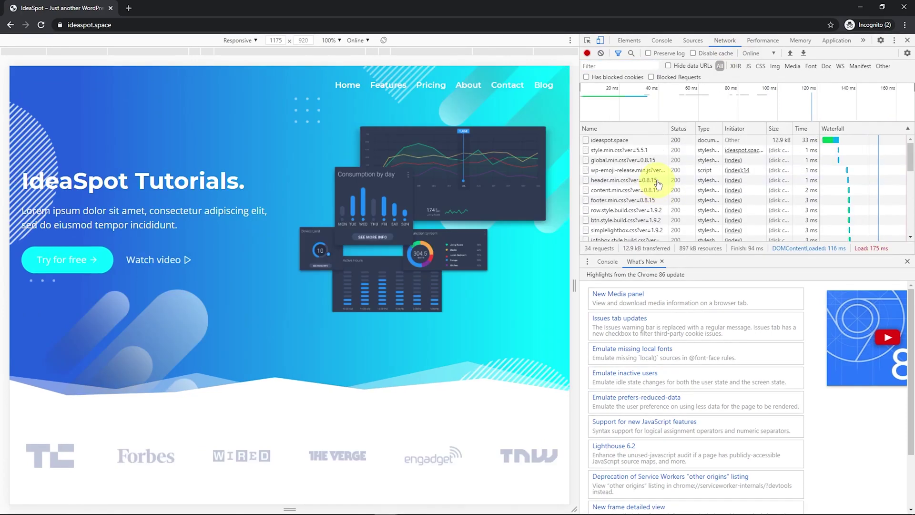
left_click(609, 141)
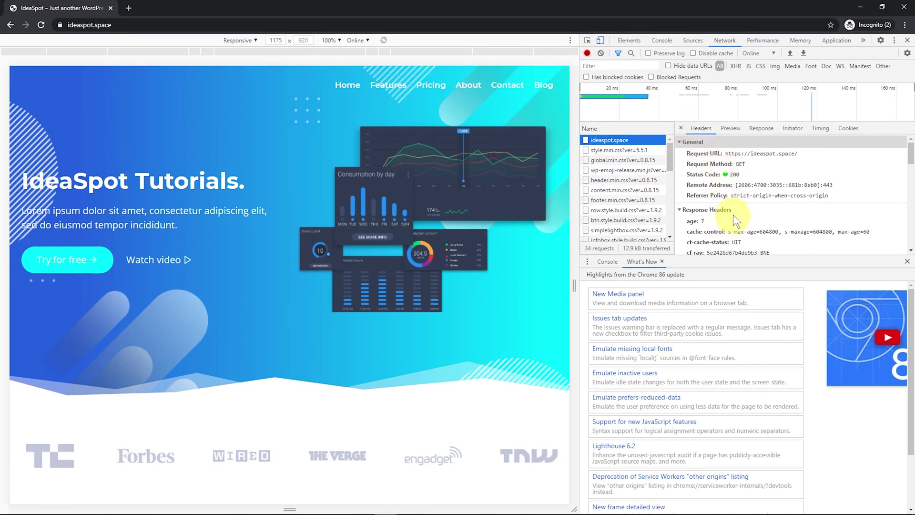
scroll(733, 217, "down", 1)
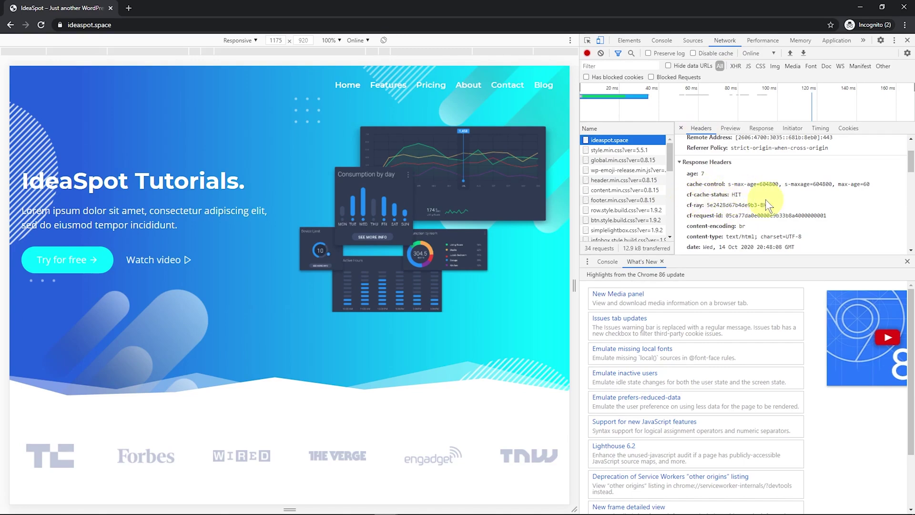
scroll(765, 199, "down", 2)
scroll(764, 199, "down", 2)
scroll(765, 199, "down", 2)
scroll(765, 199, "down", 2)
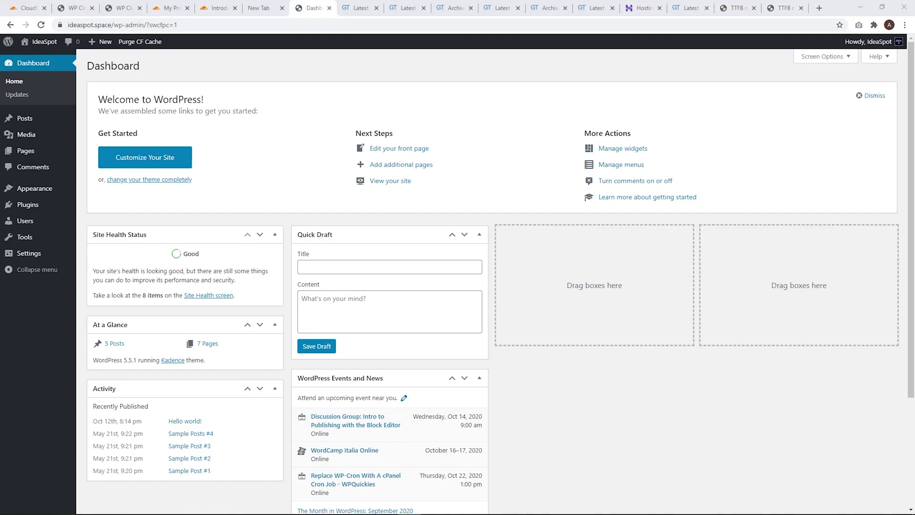
right_click(279, 152)
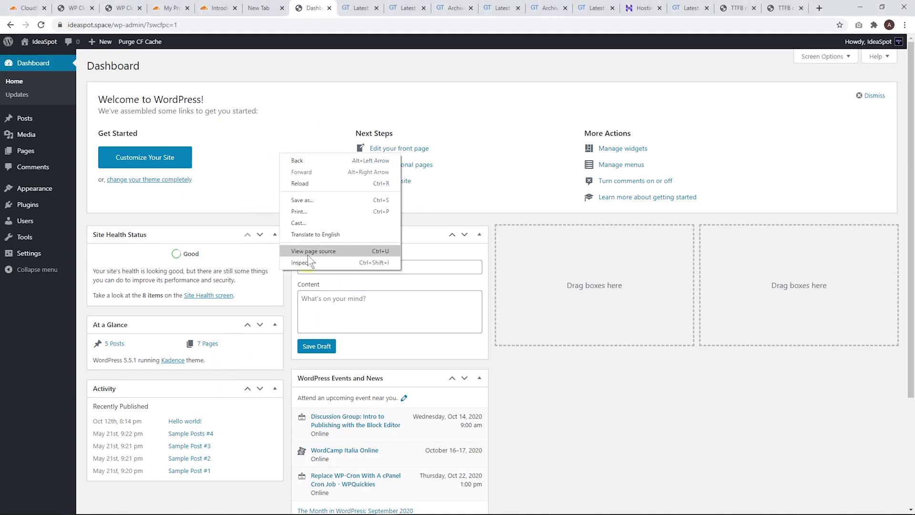
left_click(307, 259)
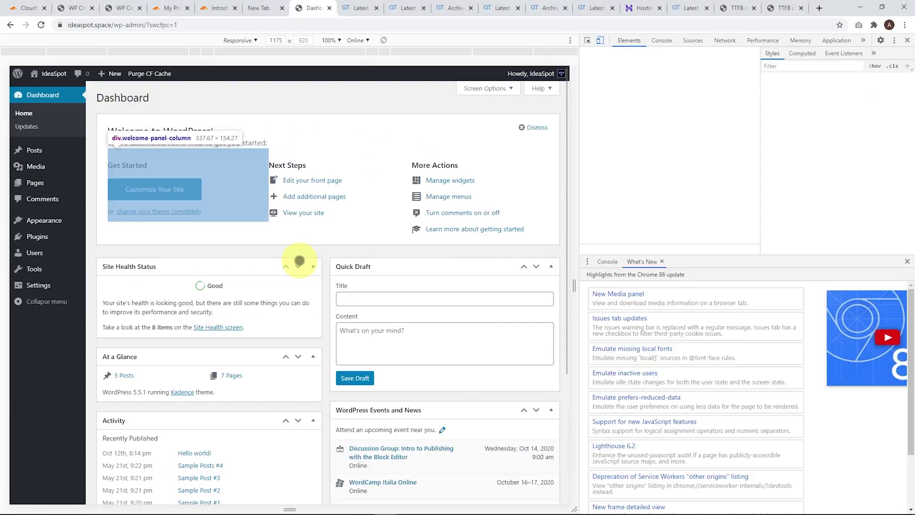
left_click(725, 40)
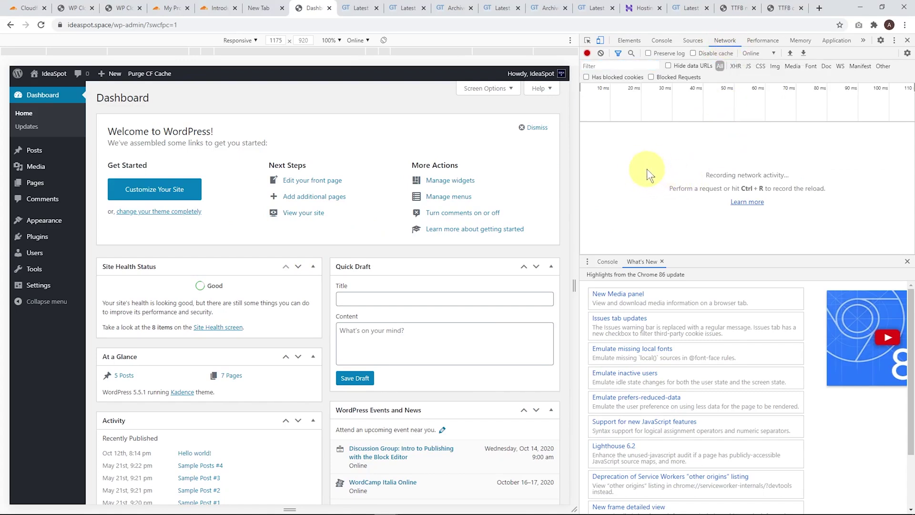
key("ctrl+r")
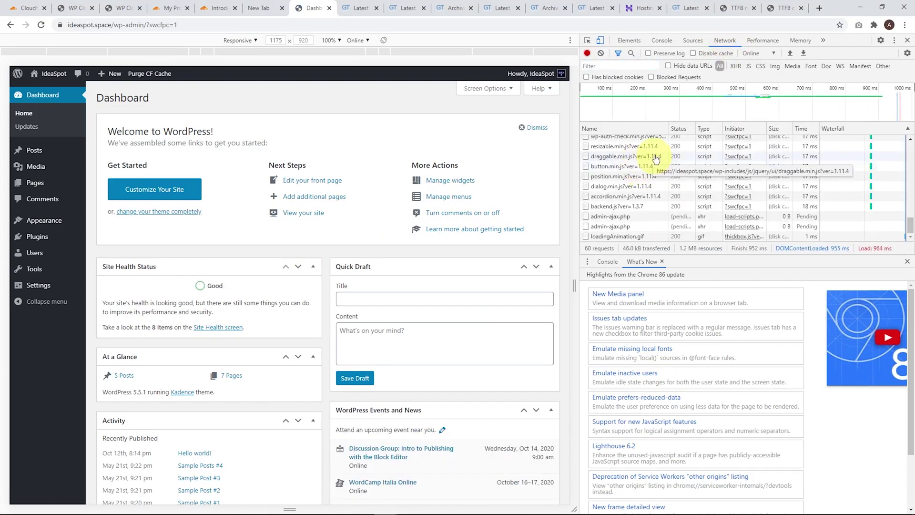
scroll(688, 171, "up", 8)
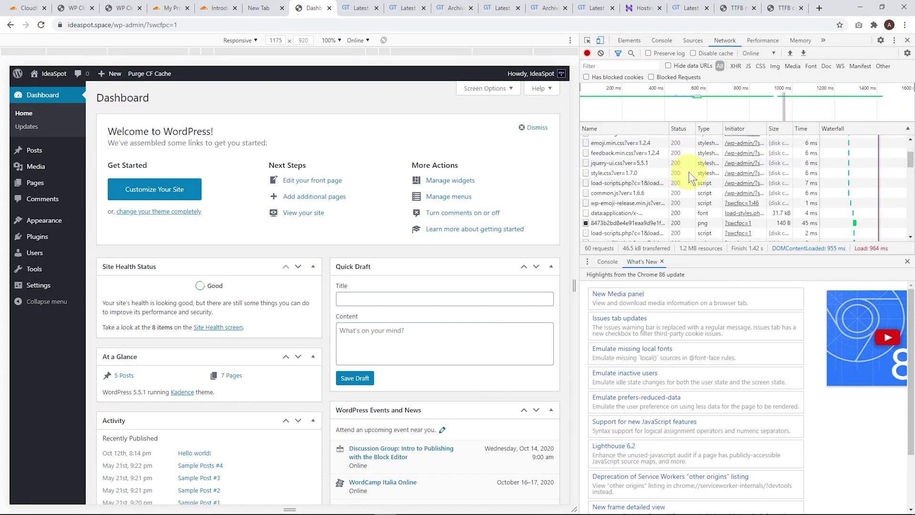
scroll(688, 171, "up", 2)
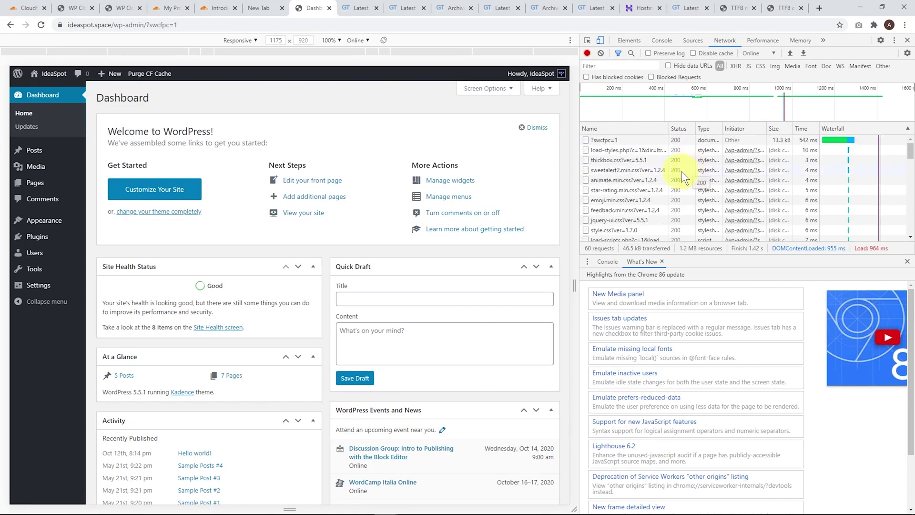
left_click(610, 142)
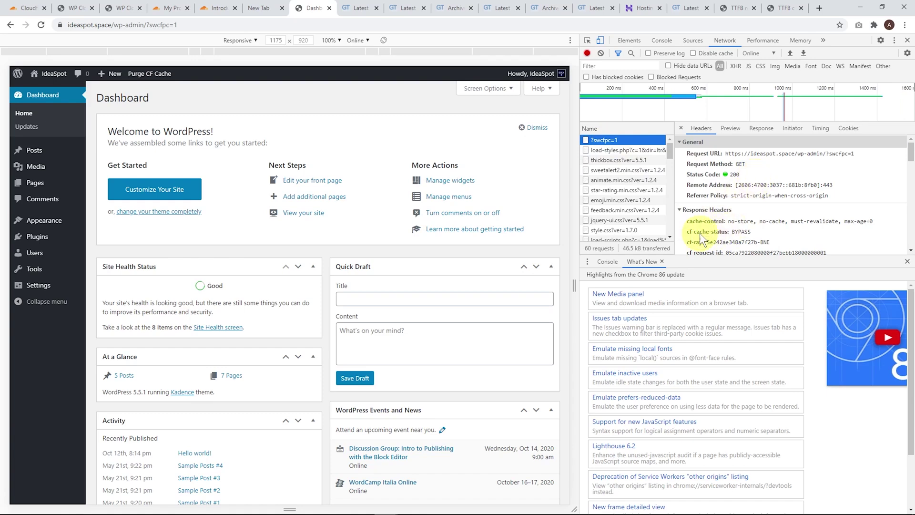
scroll(781, 223, "down", 5)
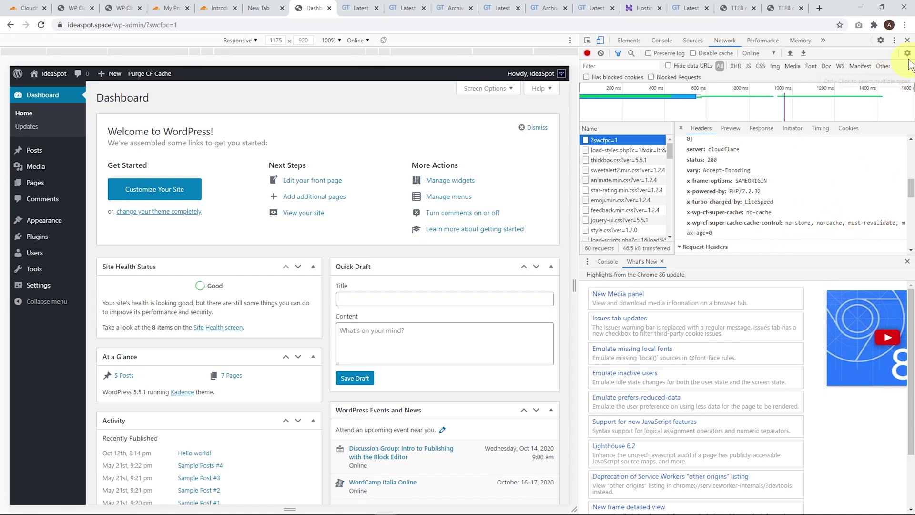
left_click(907, 40)
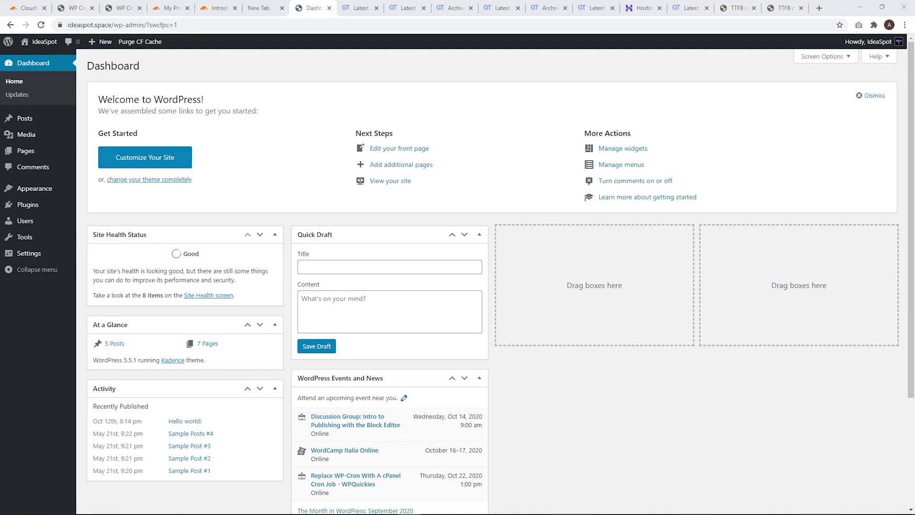
- Open the WP Cloudflare Super Page Cache settings on the FAQ tab
mouse_move(17, 251)
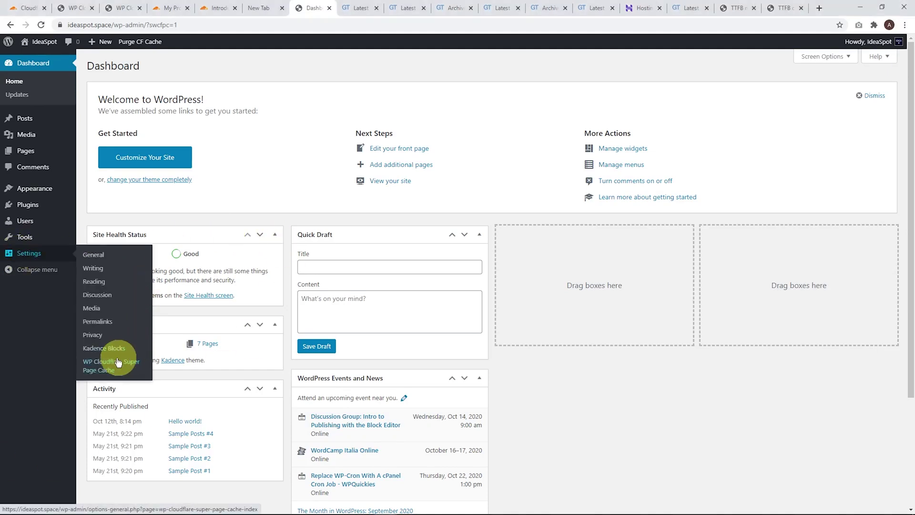
left_click(97, 365)
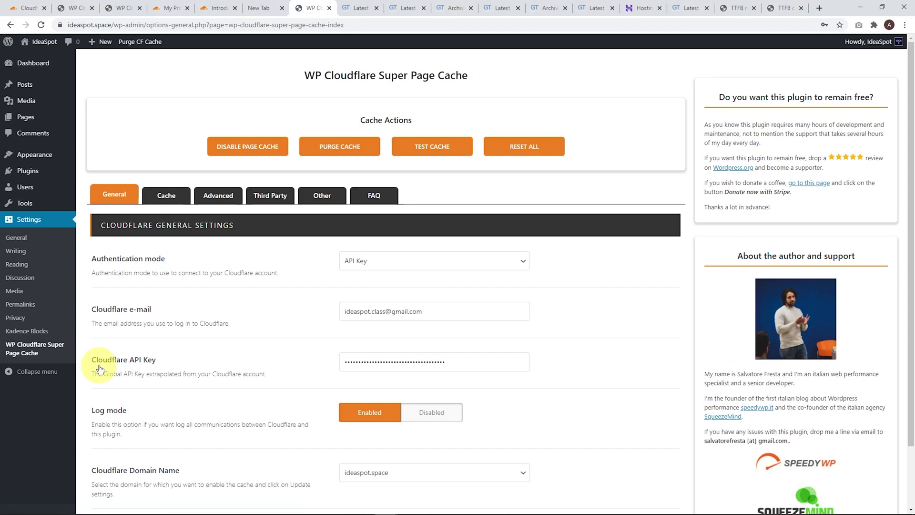
left_click(387, 202)
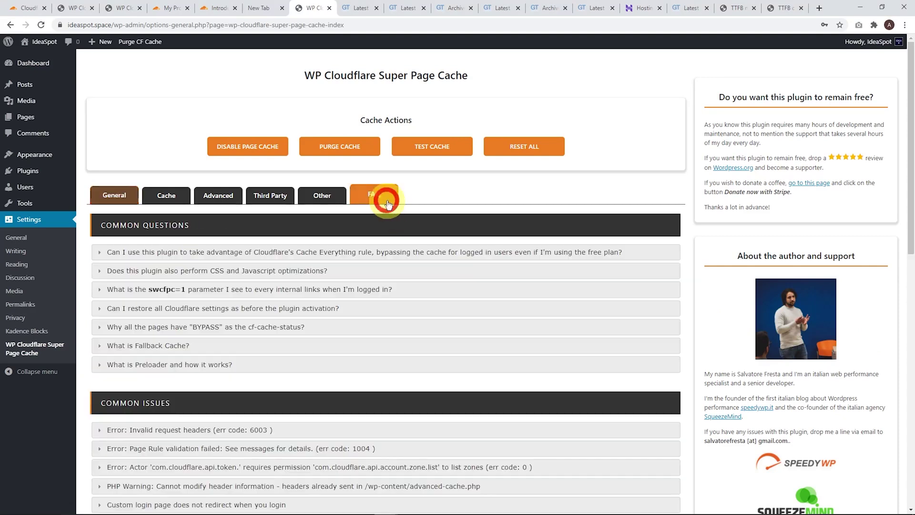
- Expand the Litespeed Cache FAQ question to read its answer, then collapse it
scroll(395, 262, "down", 4)
scroll(405, 285, "down", 5)
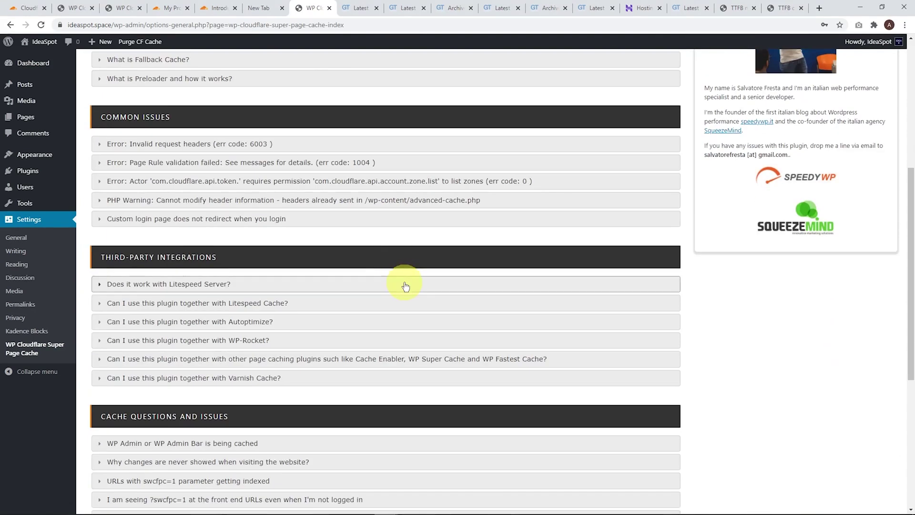
scroll(402, 285, "up", 1)
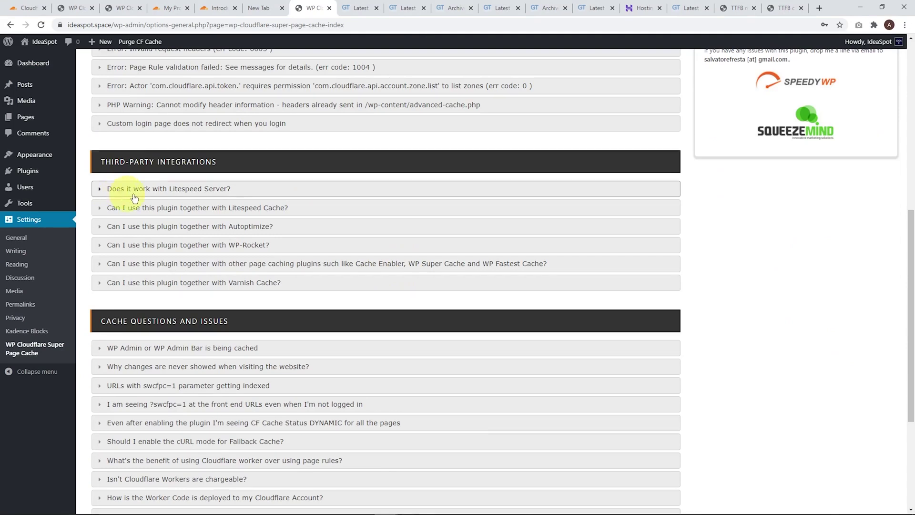
scroll(386, 286, "down", 1)
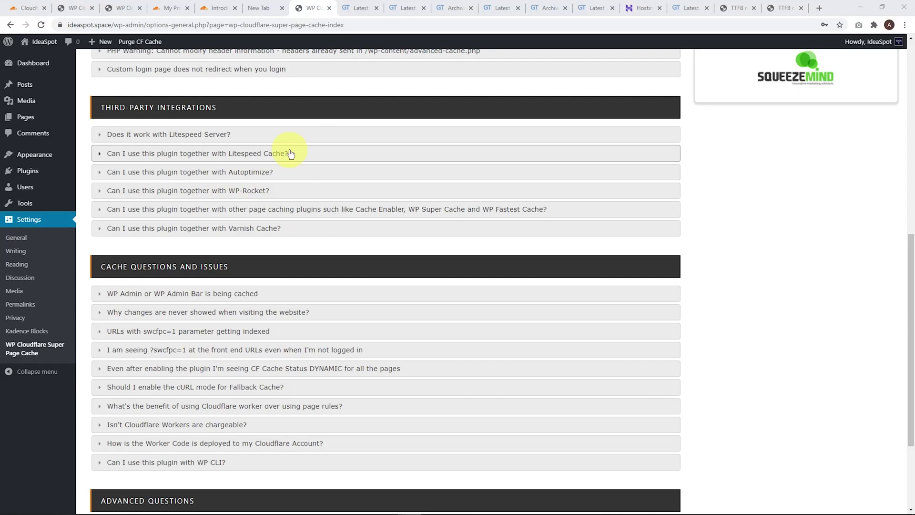
left_click(322, 155)
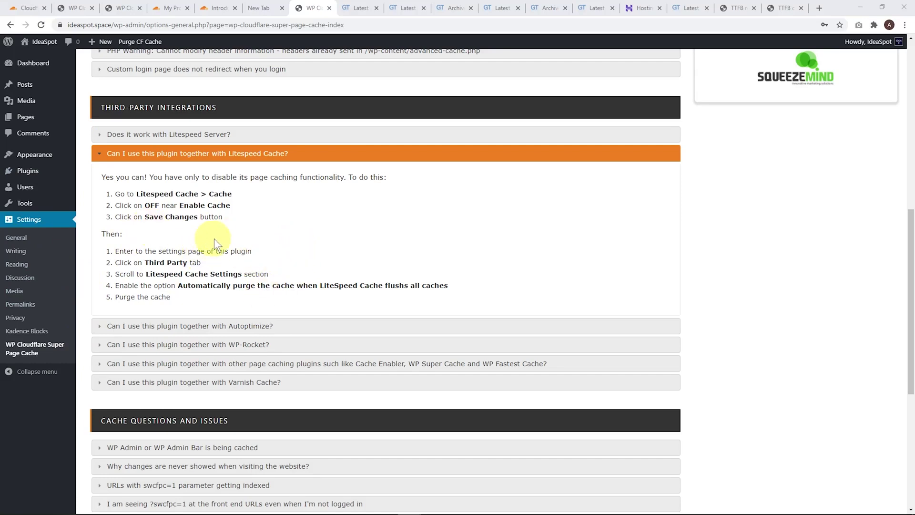
left_click(220, 159)
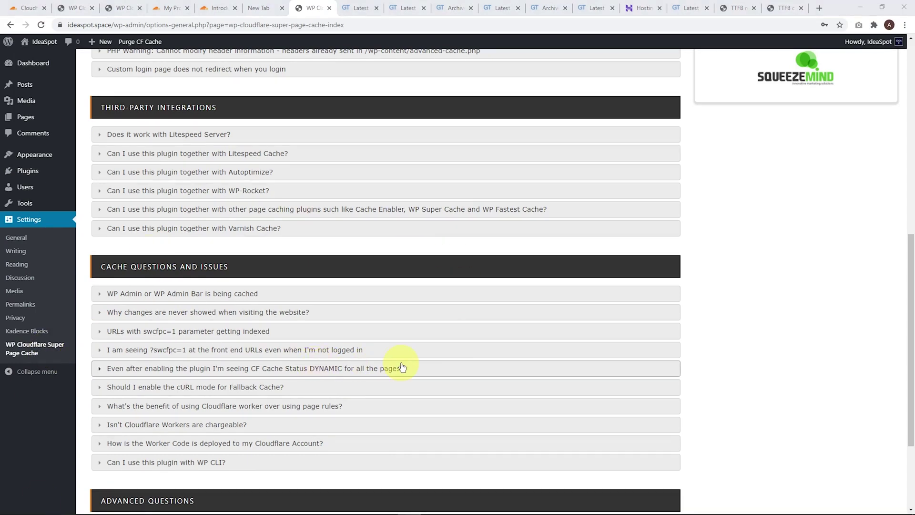
- Scroll back to the top and review the plugin's Third Party integration settings
scroll(402, 367, "up", 10)
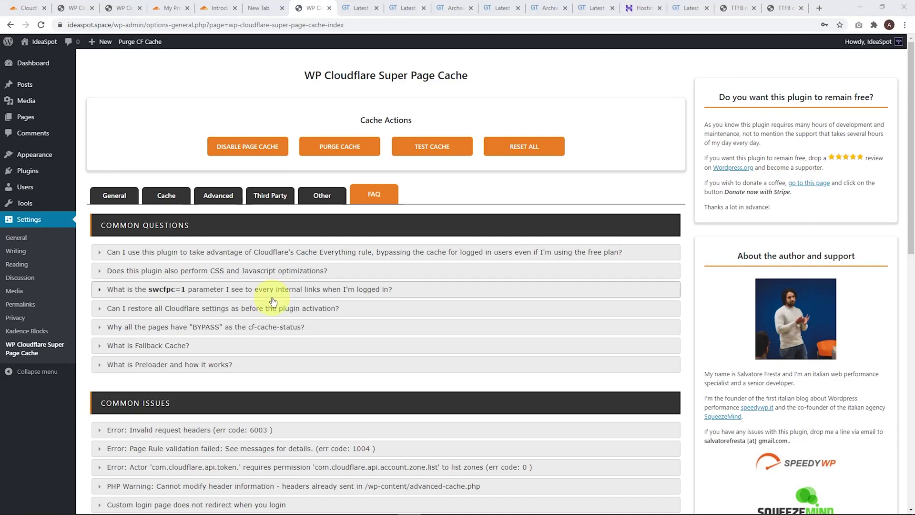
left_click(279, 201)
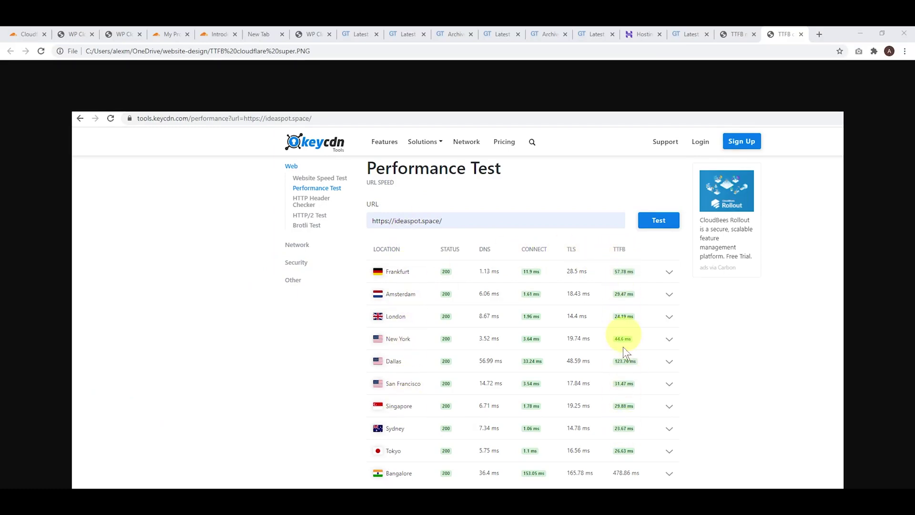
- Compare the TTFB screenshots: about 800 ms without Cloudflare, under 60 ms with caching
left_click(733, 35)
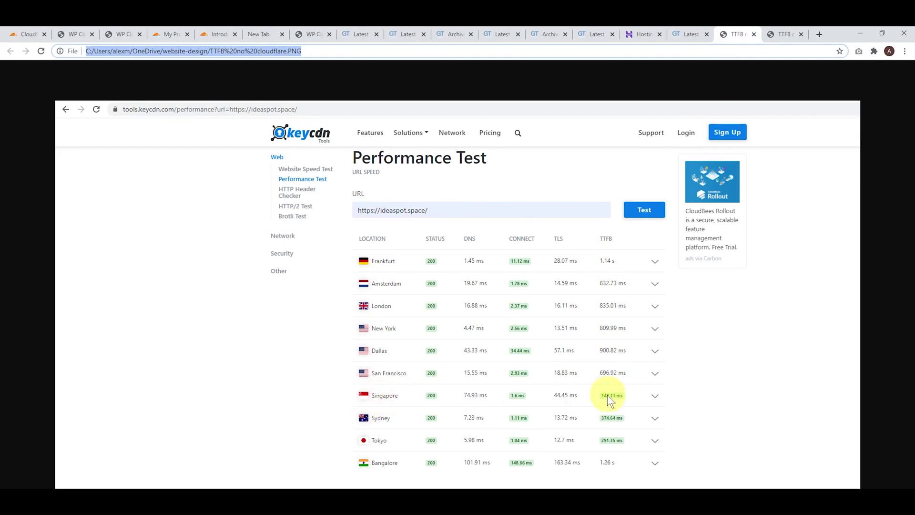
left_click(781, 39)
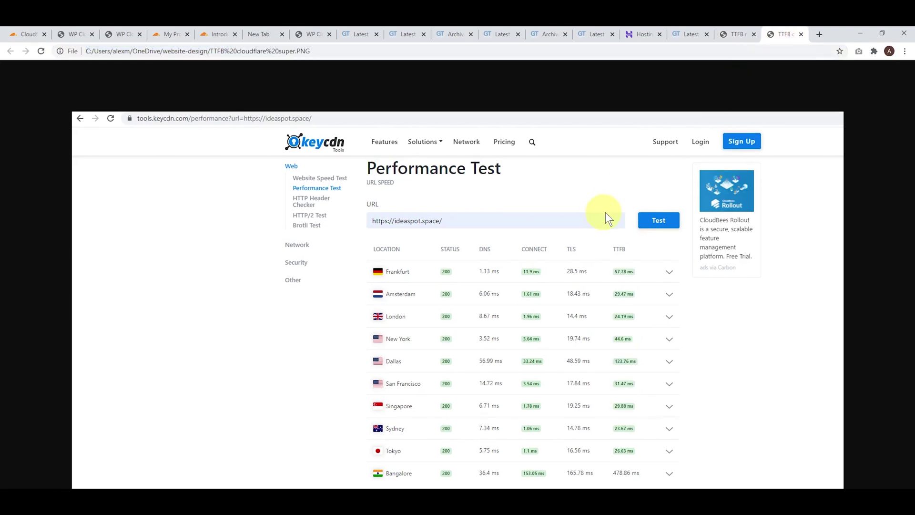